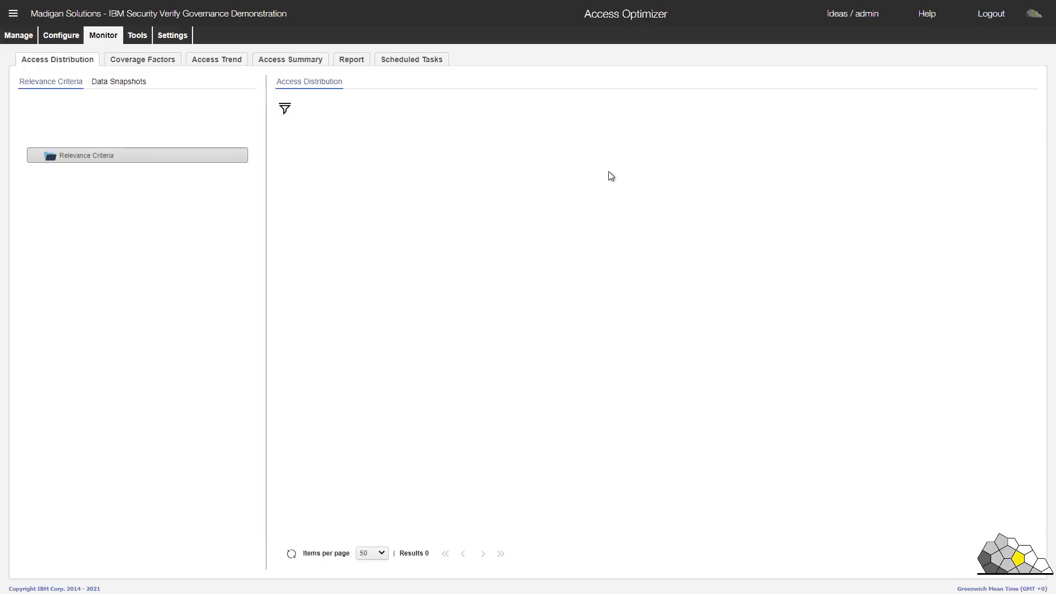
Go to Manage > Role Mining to view the still-empty analysis list
click(25, 41)
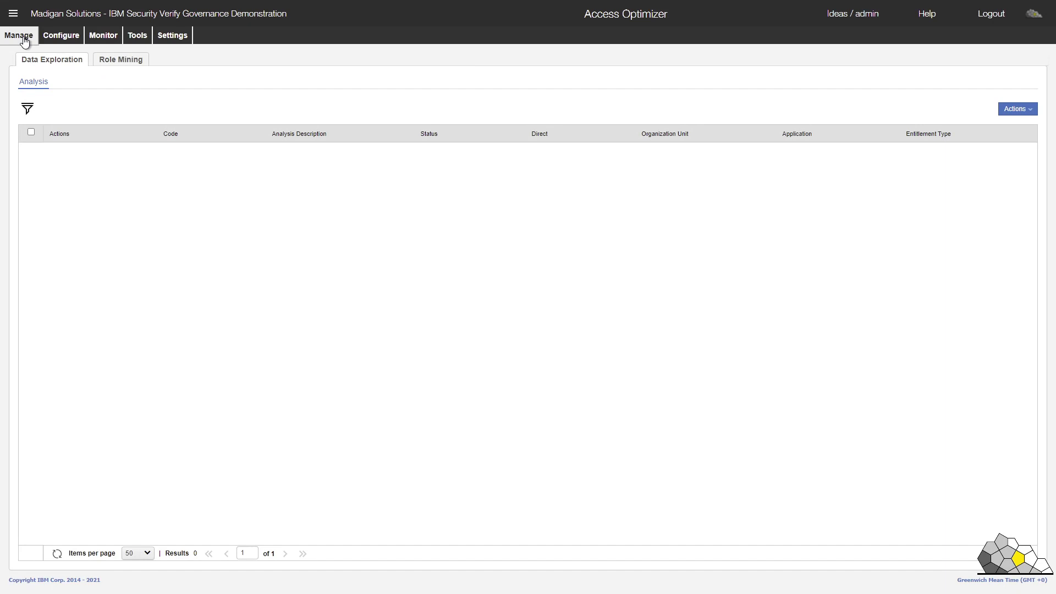
click(124, 60)
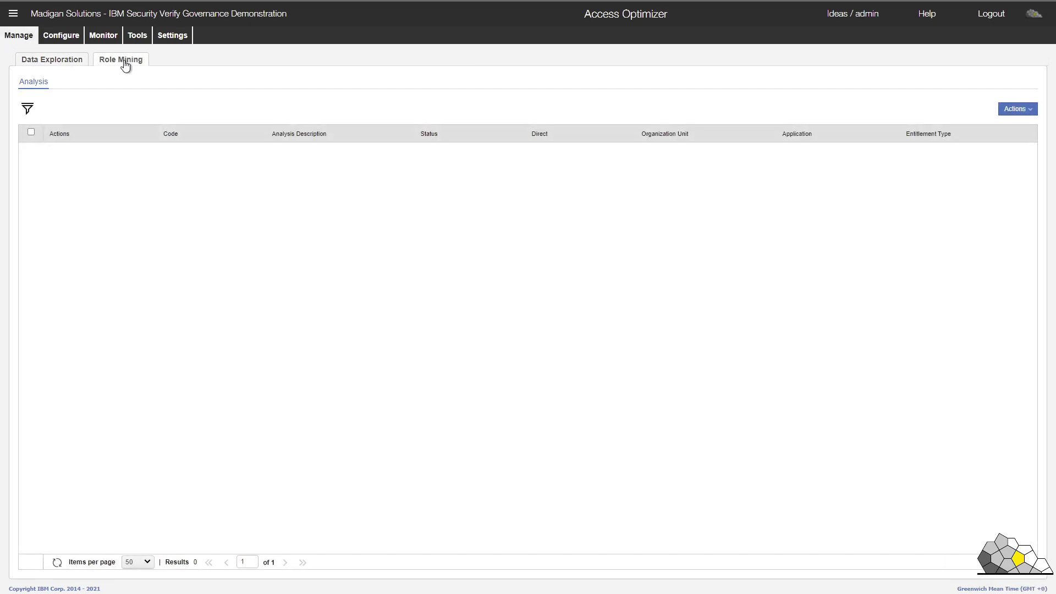
Run a new role mining analysis with minimum 3 users and 5 entitlements per role
click(1019, 113)
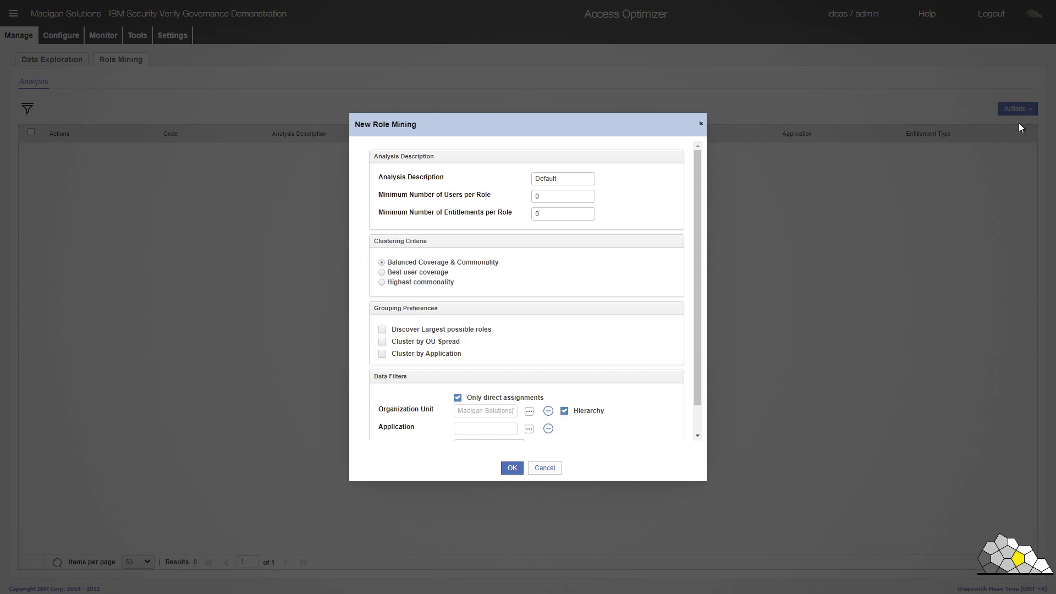
click(580, 196)
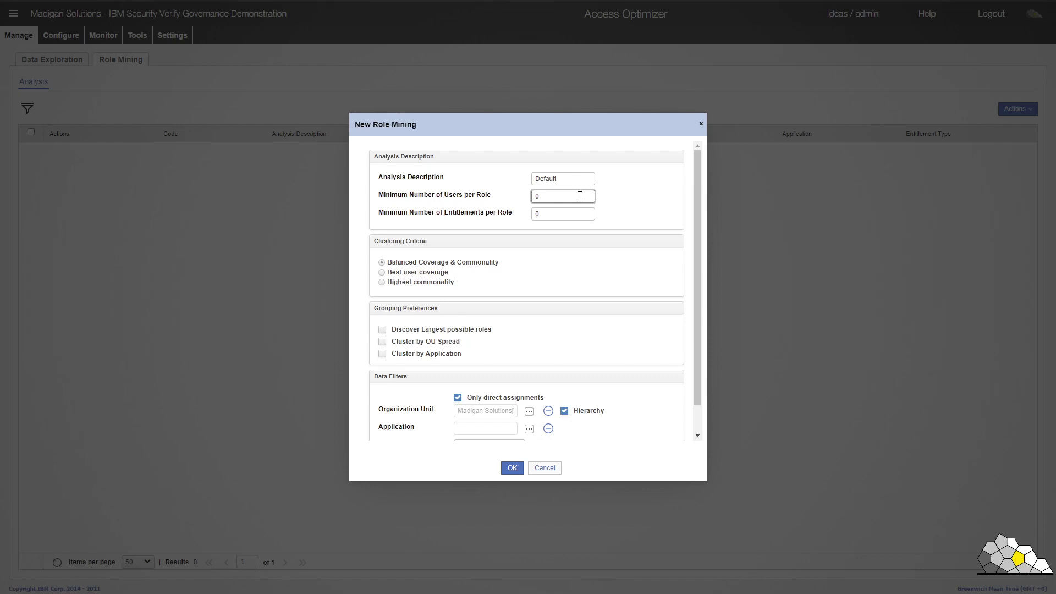
key(BackSpace)
text(3)
key(Tab)
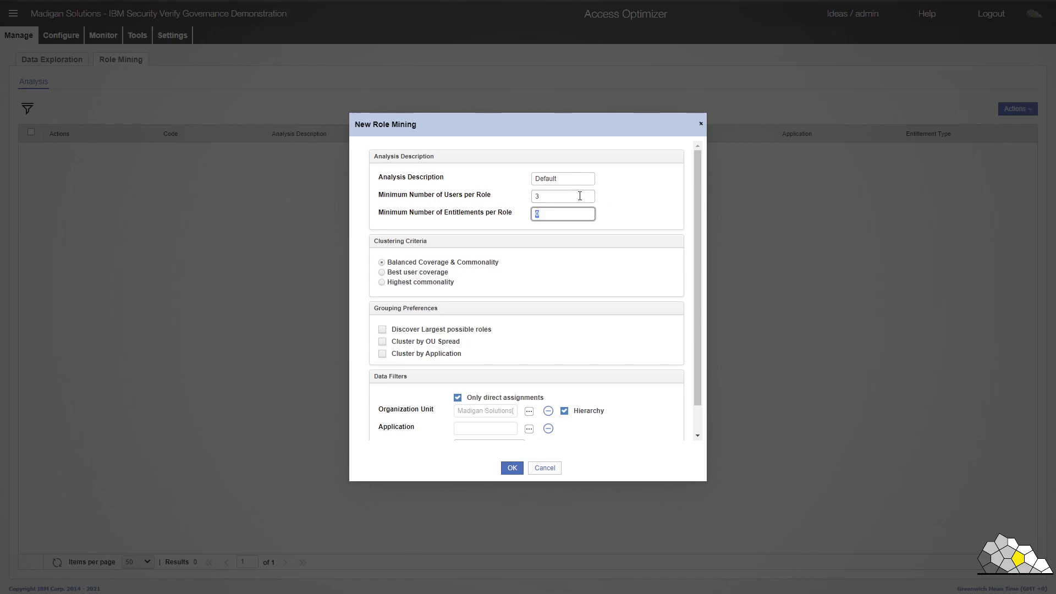
text(5)
click(515, 471)
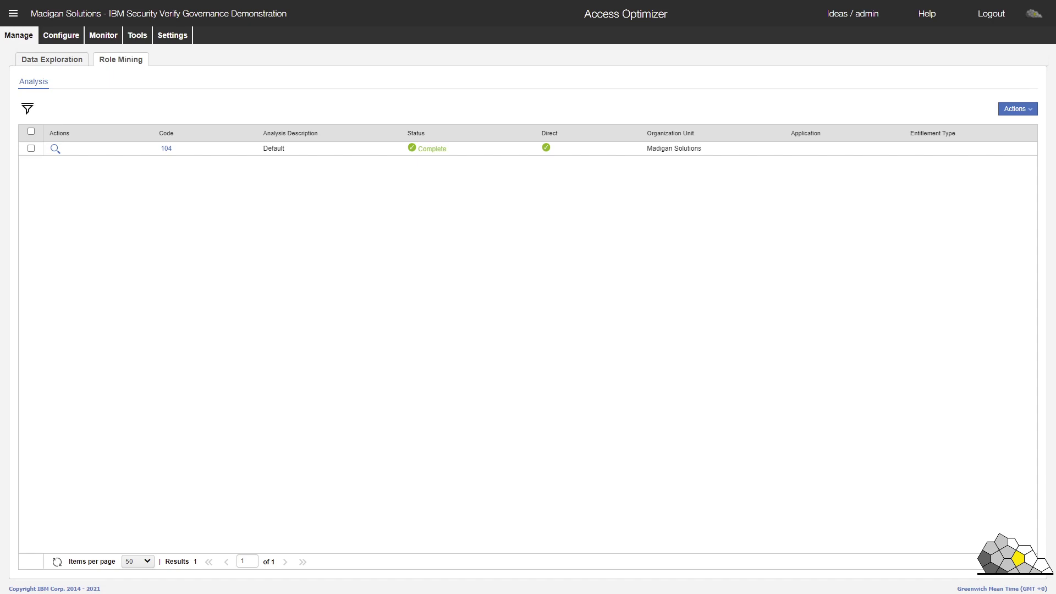
Open analysis 104's results and select role_1 to show its Role Details
click(54, 150)
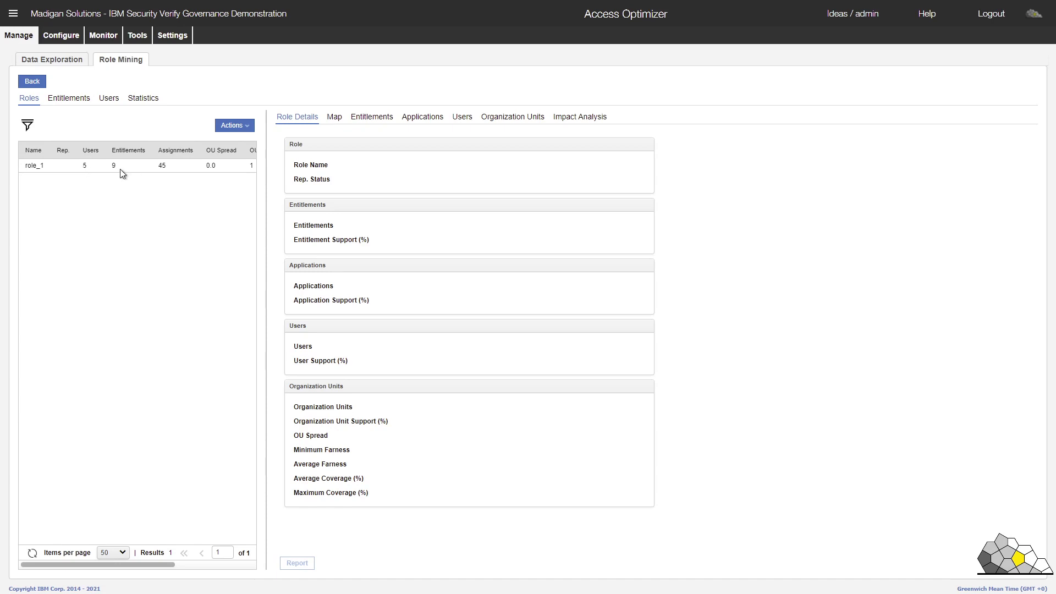
click(34, 168)
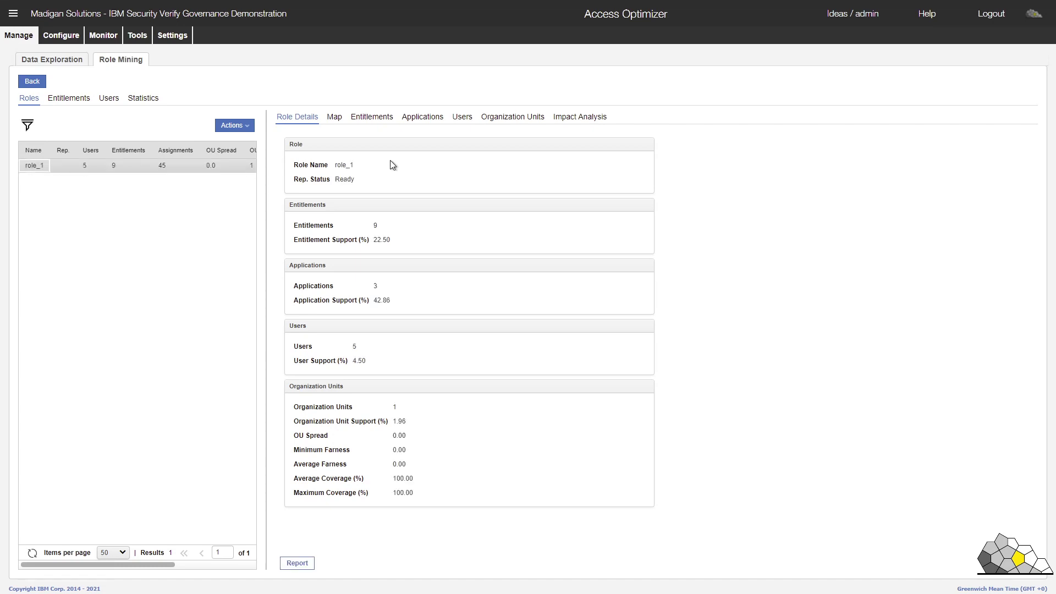
Reshuffle role_1's user-entitlement map, then list its nine entitlements
click(335, 117)
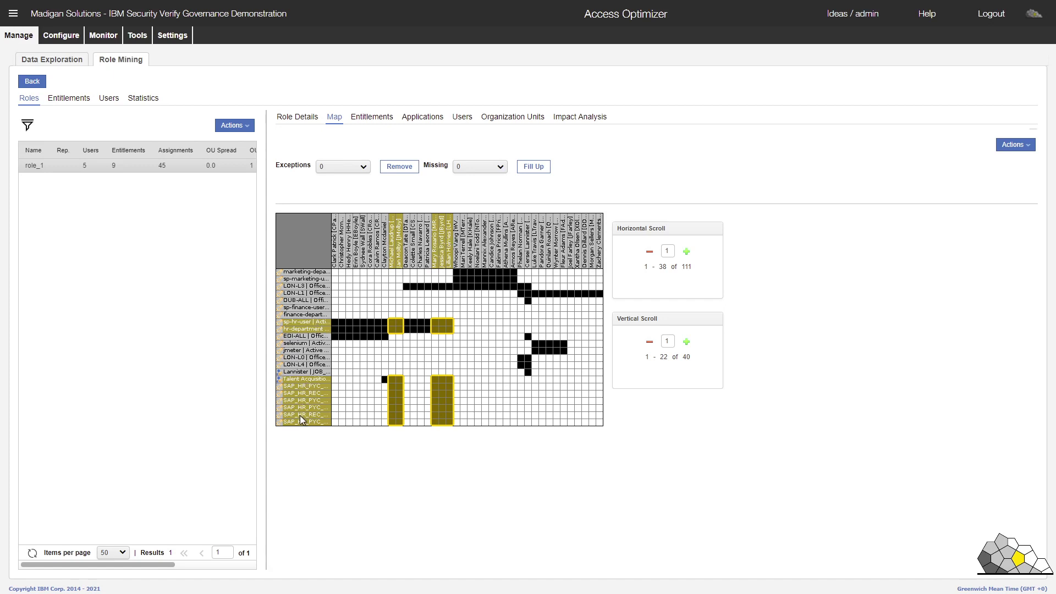
click(1029, 145)
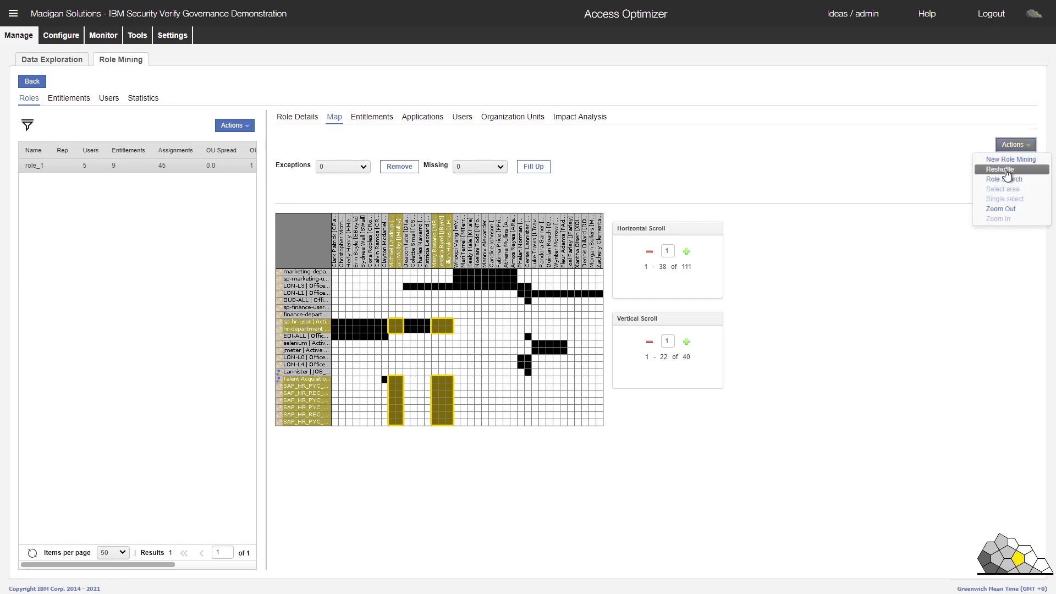
click(1006, 170)
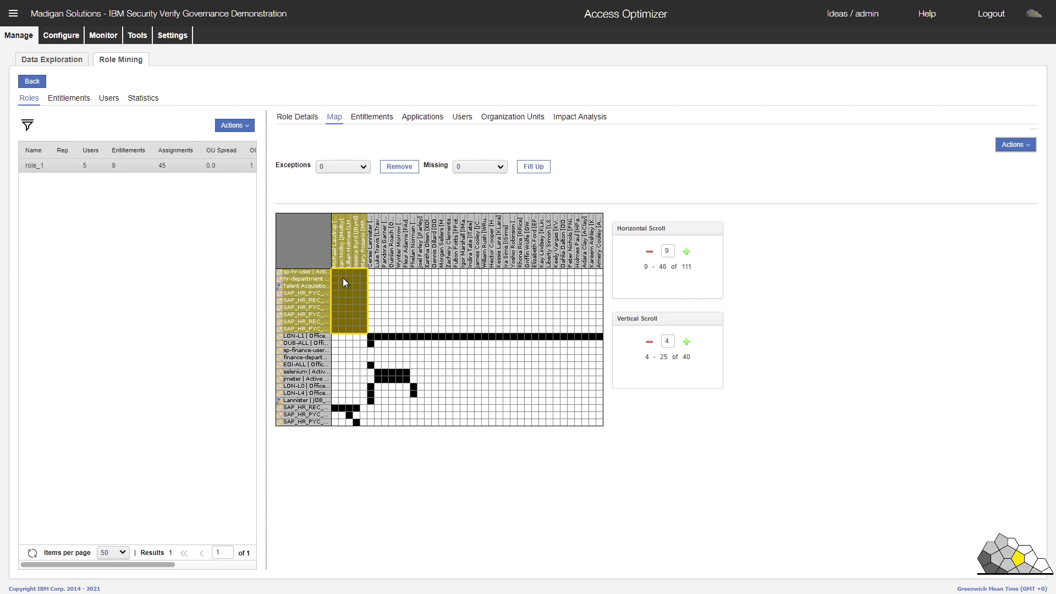
click(377, 118)
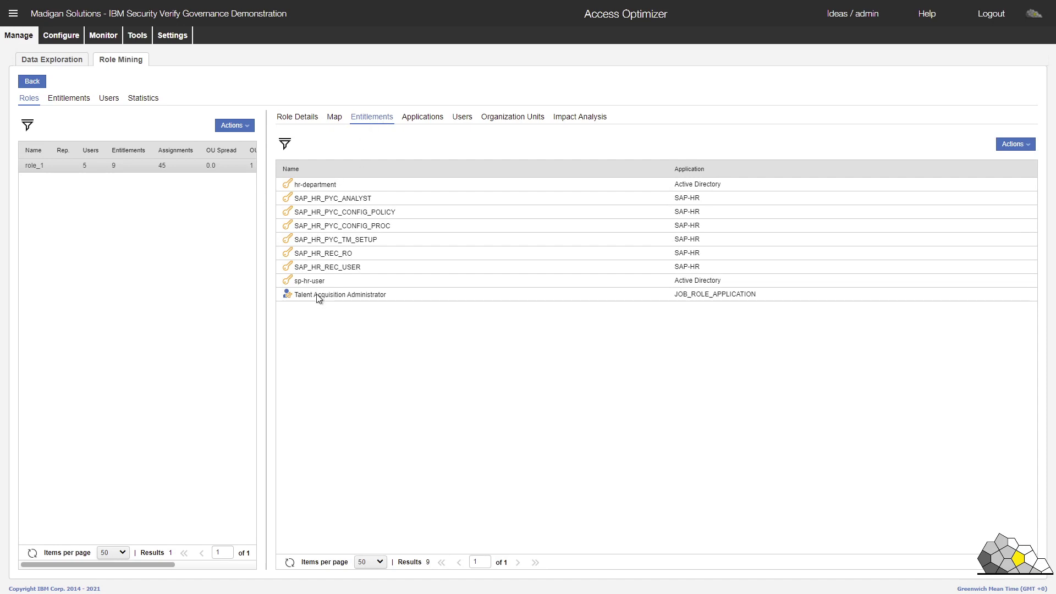
List role_1's three applications, then its five users in the Recruitment unit
click(428, 118)
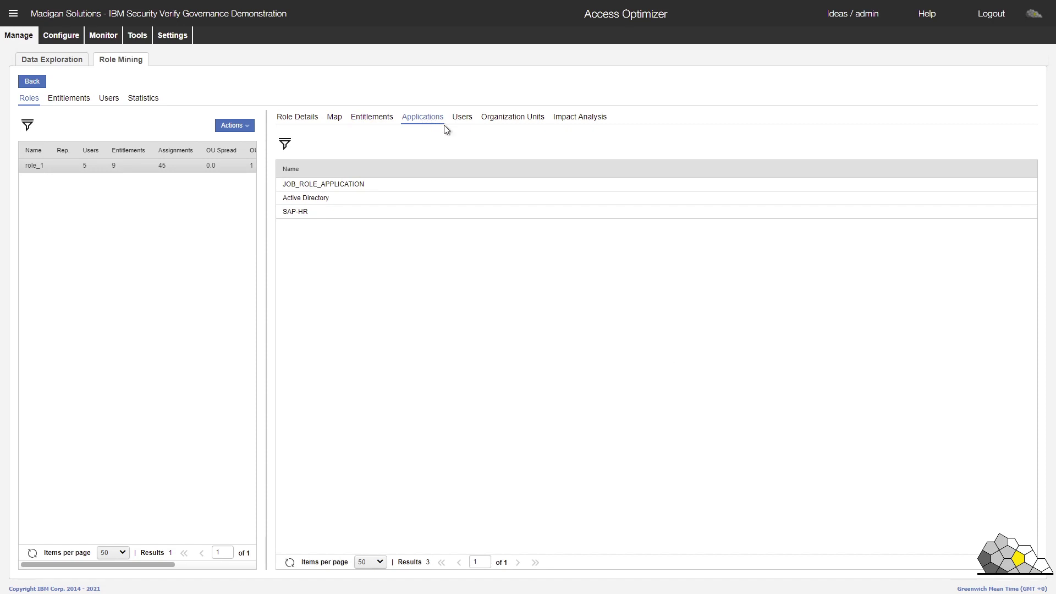
click(461, 120)
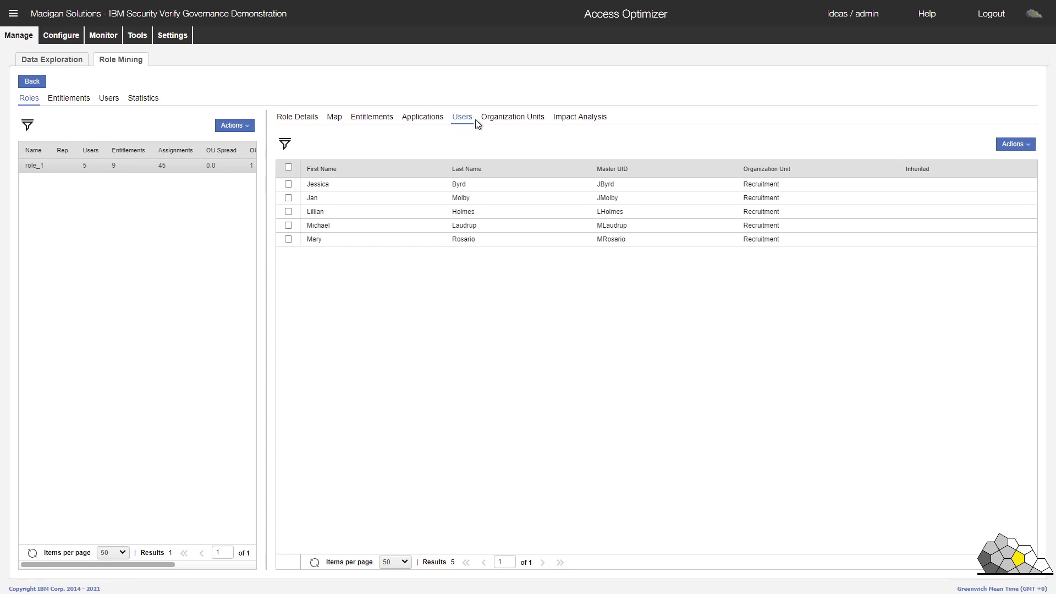
Release role_1 from the Default impact scenario to Access Governance Core as 'HR Recruitment User'
click(587, 124)
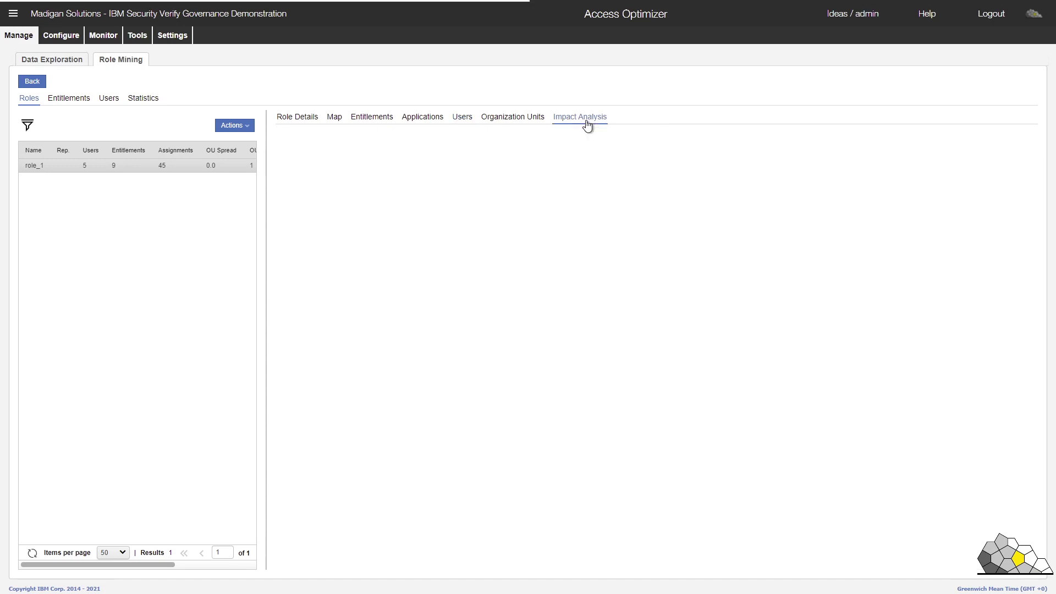
click(391, 189)
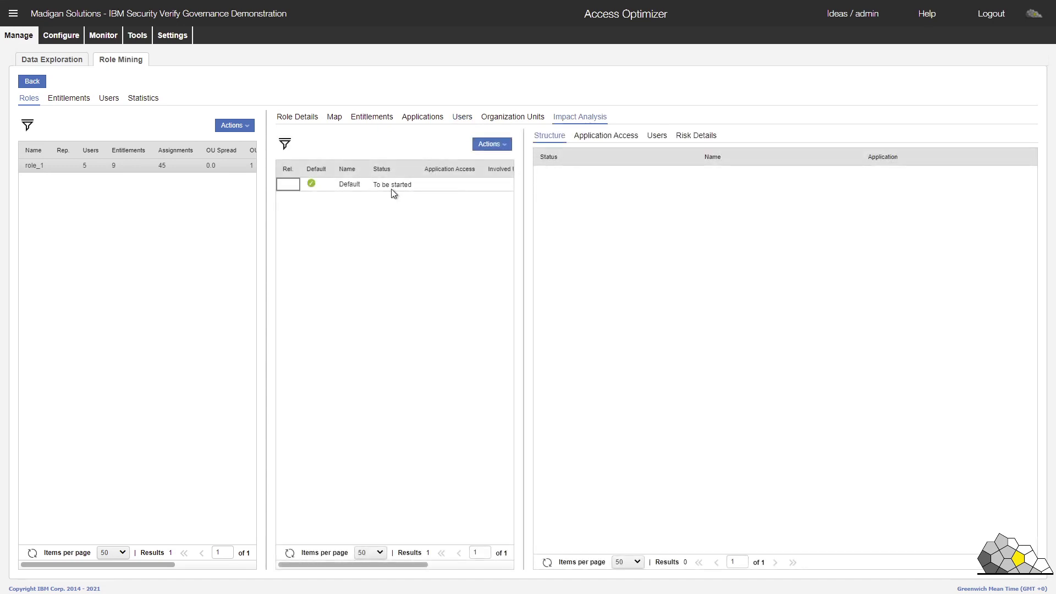
click(495, 144)
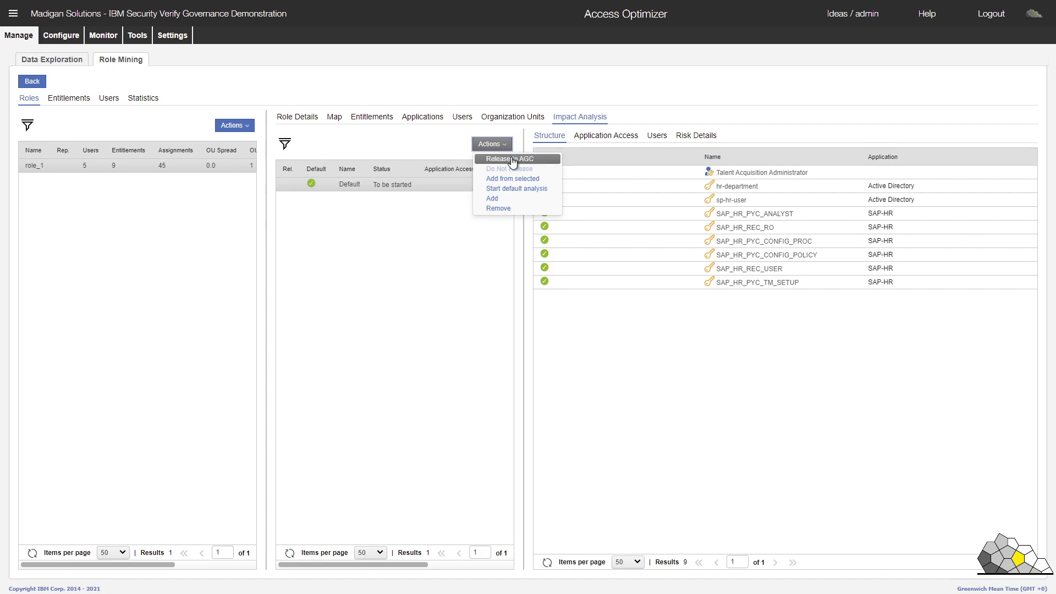
click(511, 159)
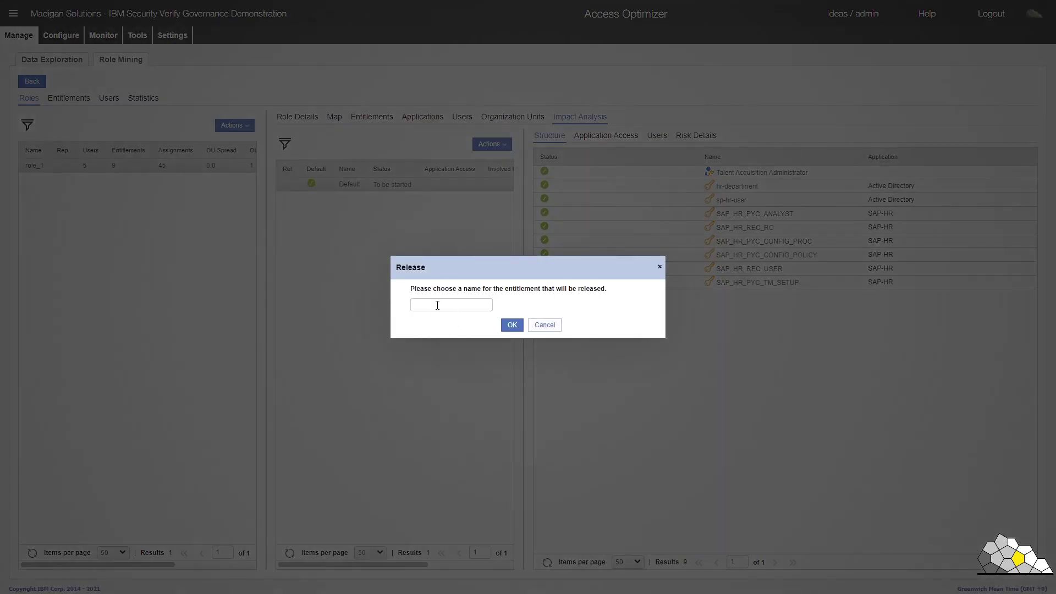
click(437, 305)
text(HR Recruitment User)
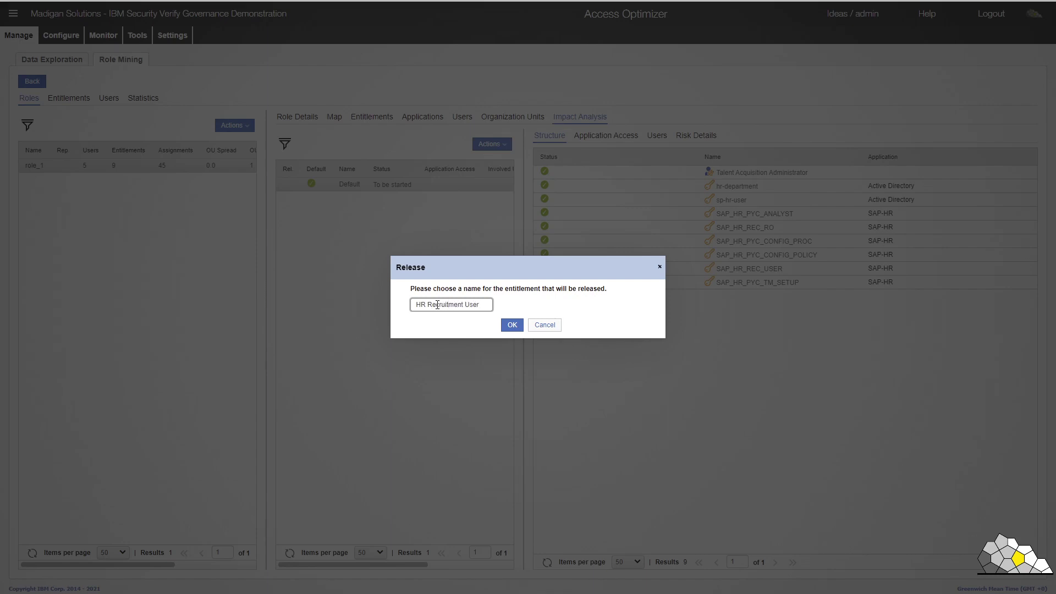
click(513, 326)
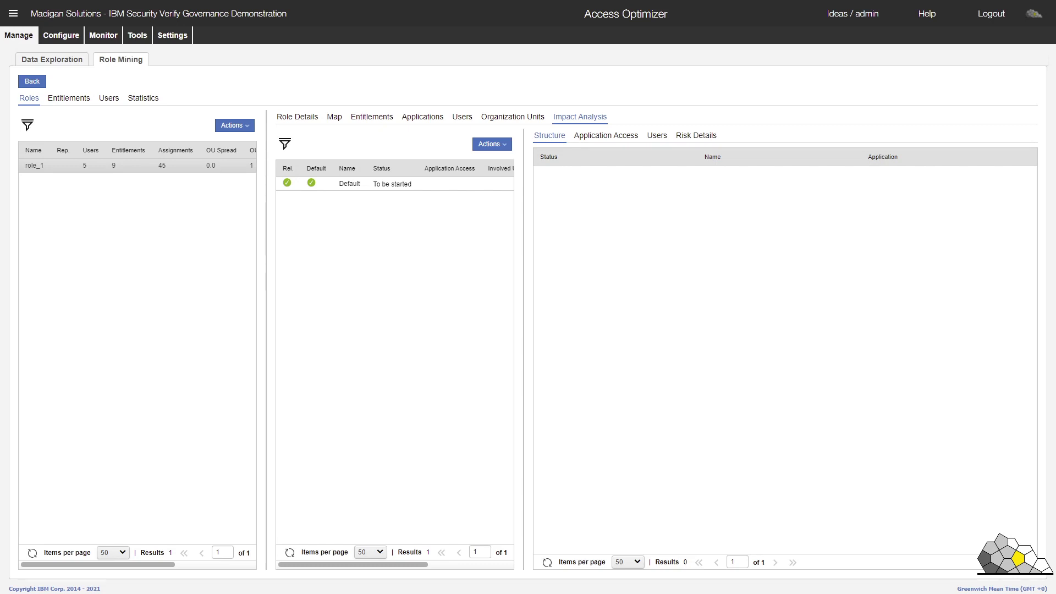
In Access Governance Core's Roles list, select HR Recruitment User and view its 9 managed entitlements
click(14, 14)
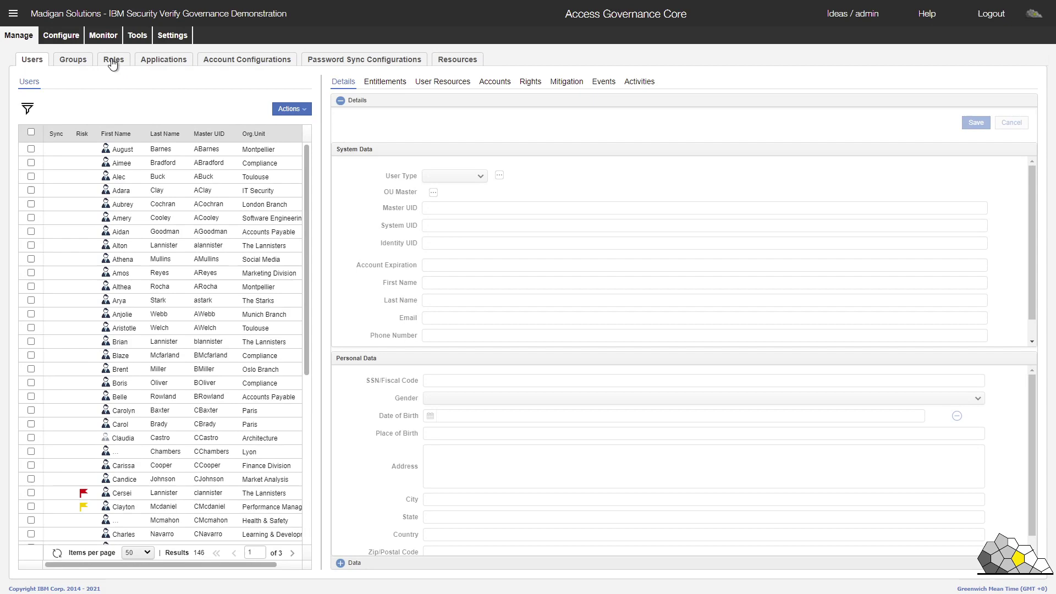
click(113, 62)
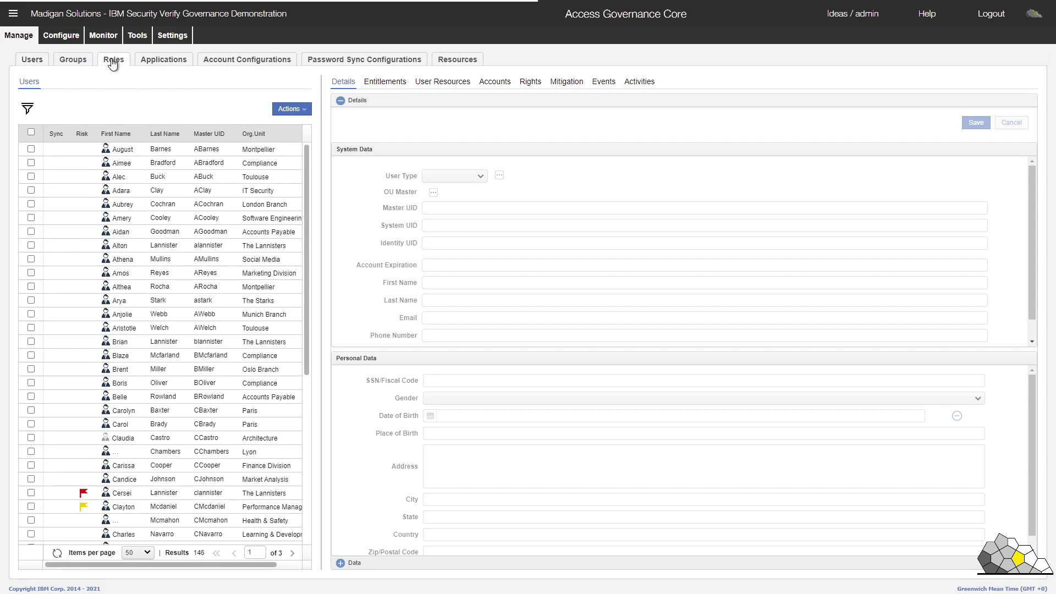
click(117, 145)
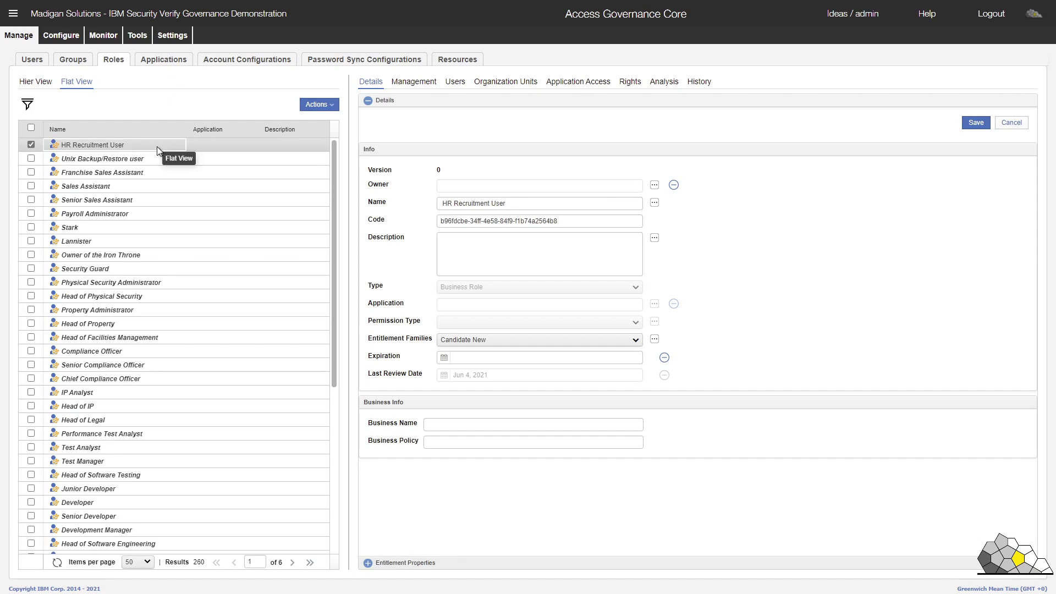
click(418, 83)
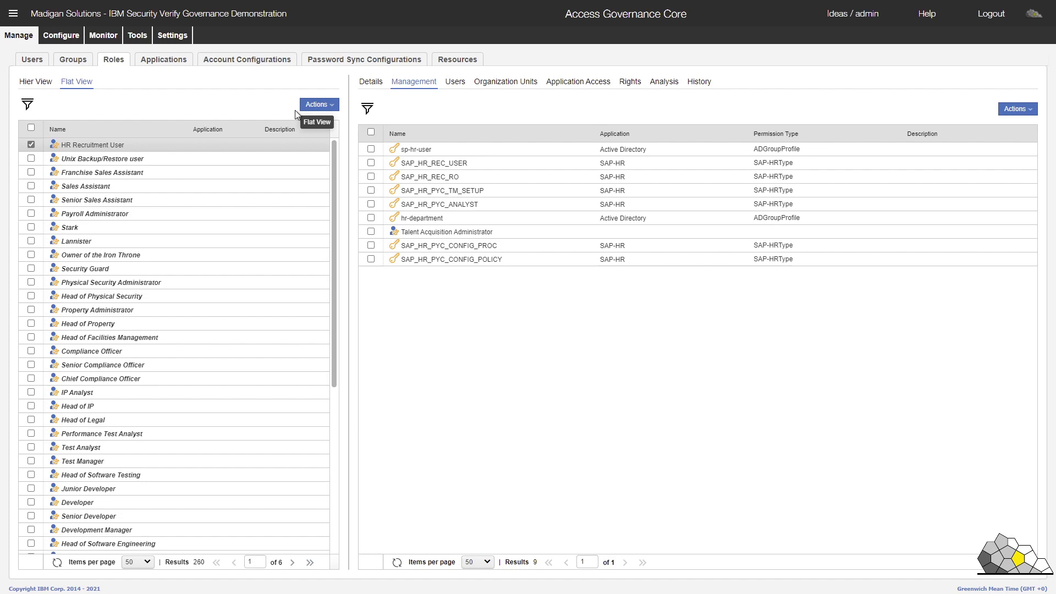
Publish the HR Recruitment User role and reselect it for further actions
click(332, 105)
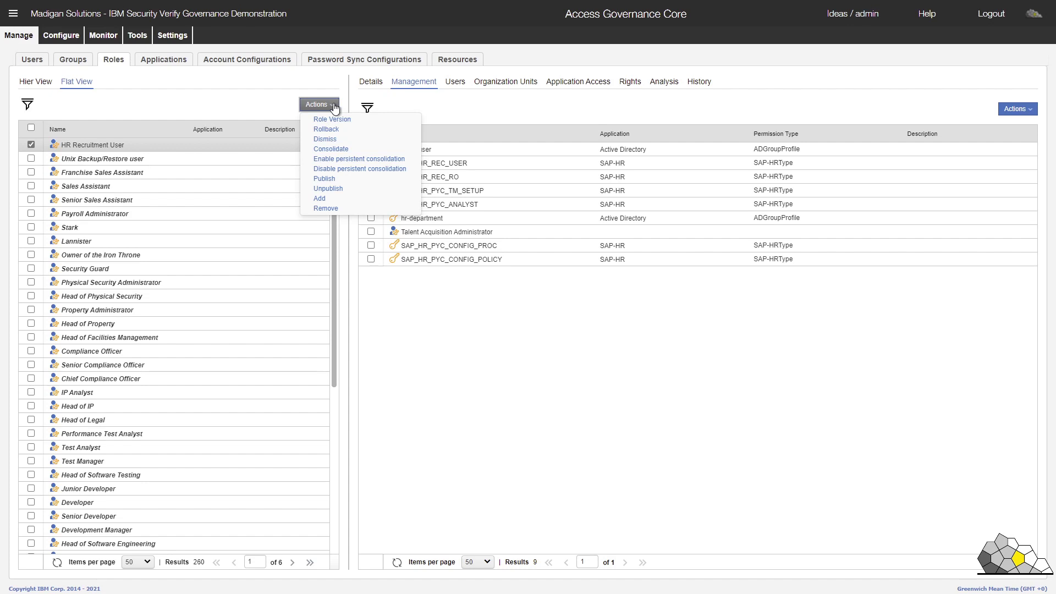
click(329, 181)
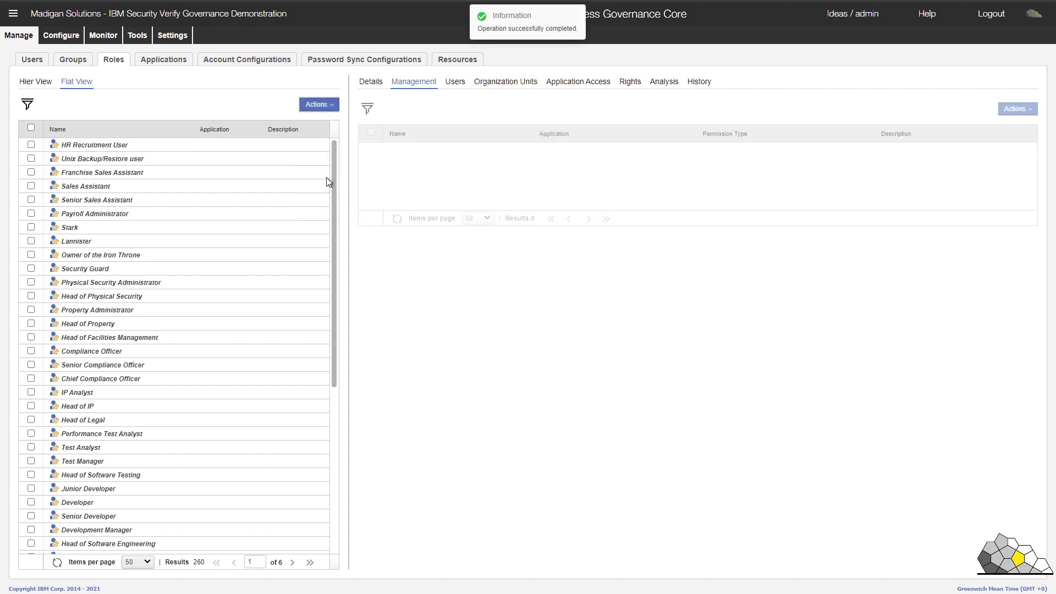
click(287, 145)
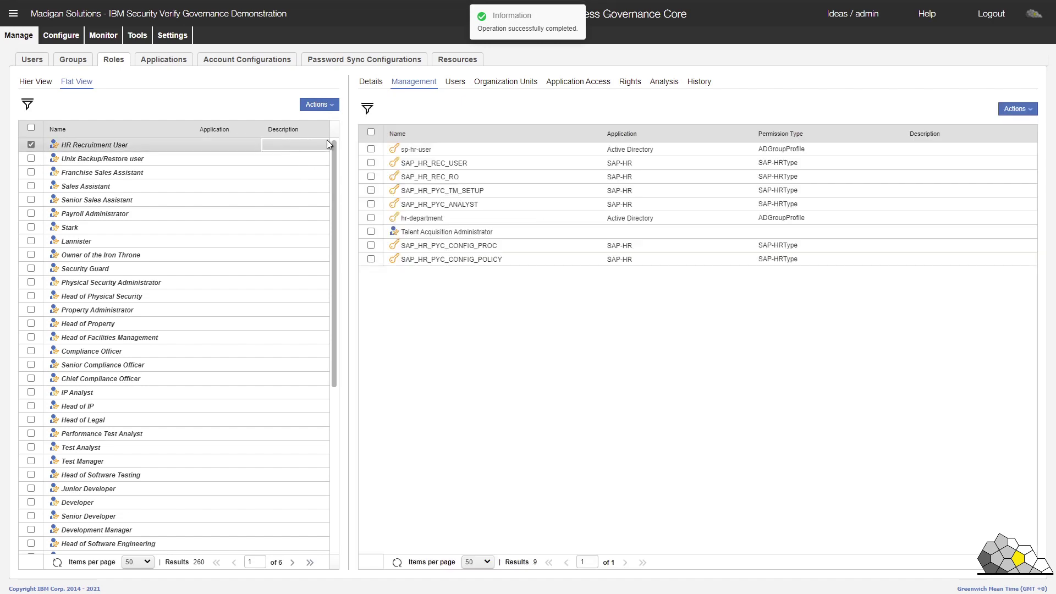
click(336, 110)
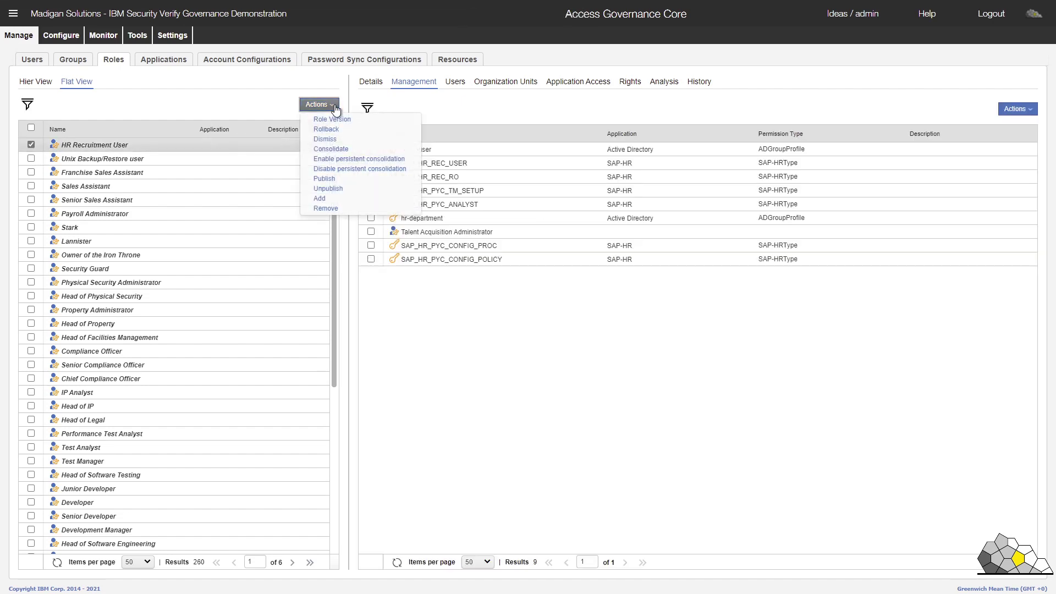
Consolidate HR Recruitment User, then show its five assigned users
click(353, 150)
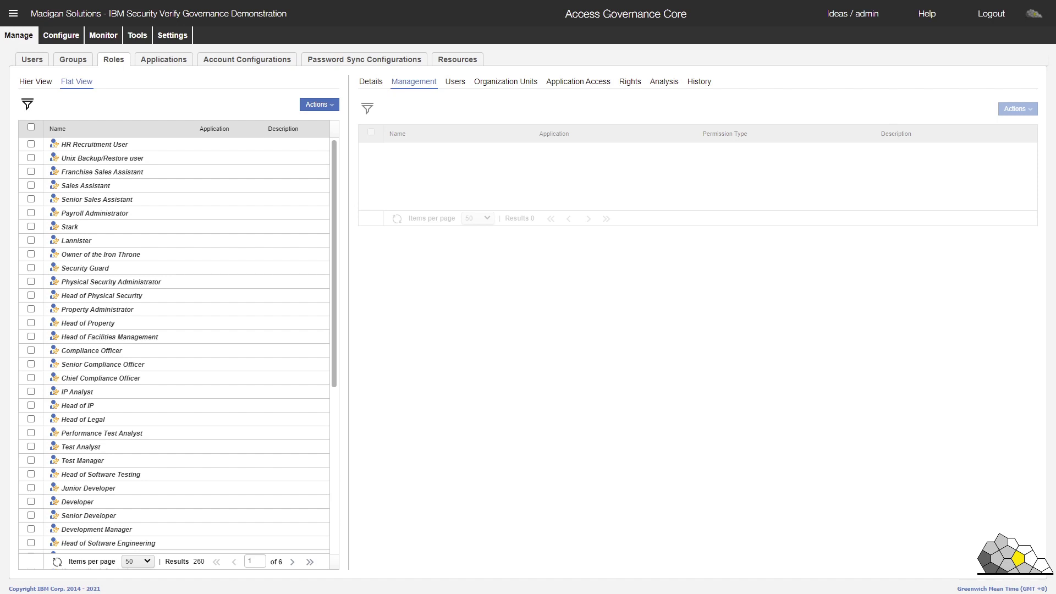
click(259, 142)
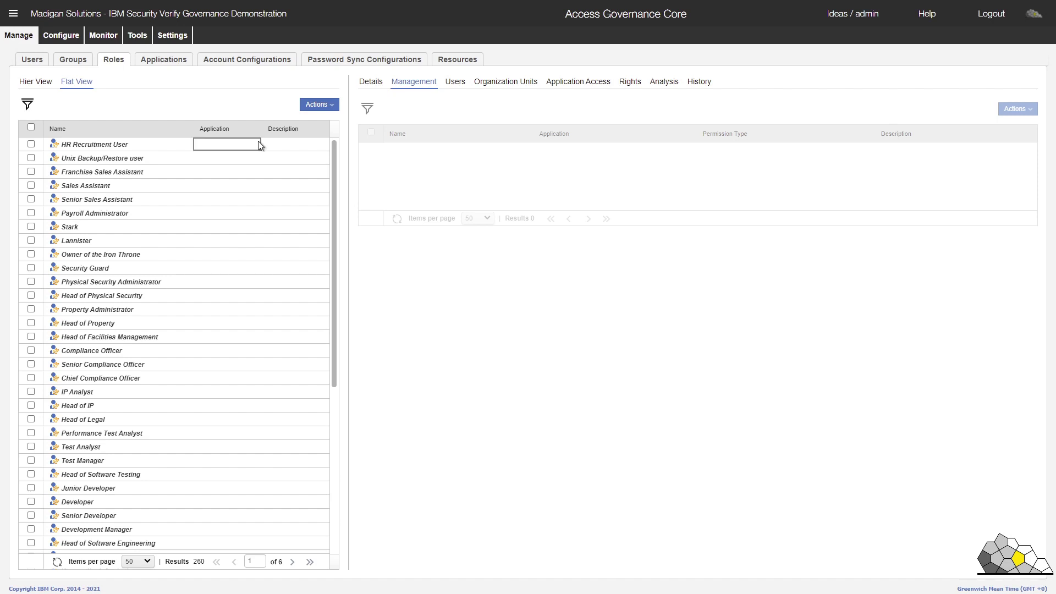
click(455, 83)
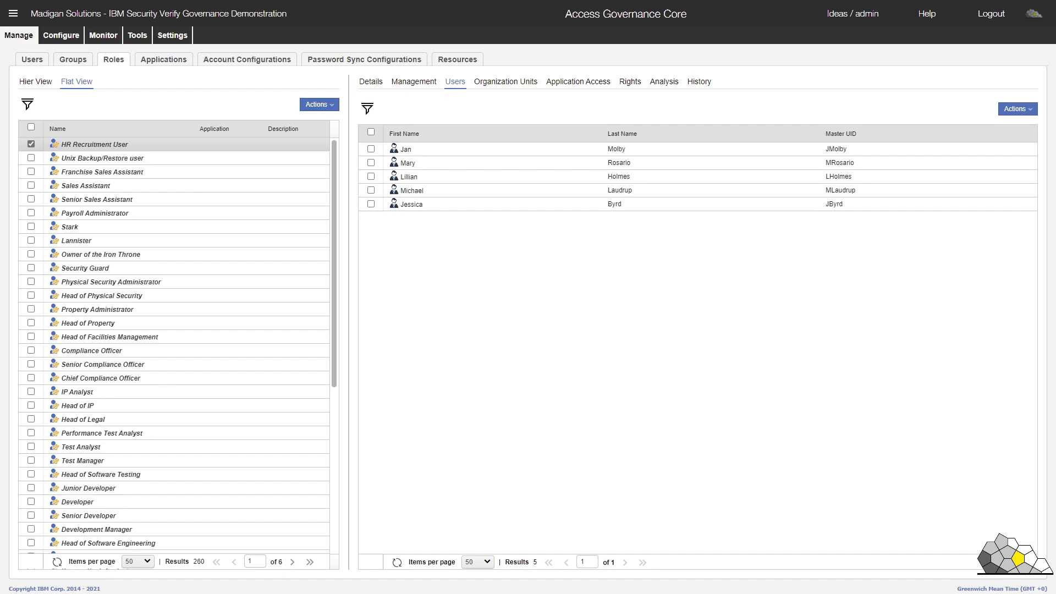
Search the Users list by a partial identity name to find one of the HR users
click(25, 61)
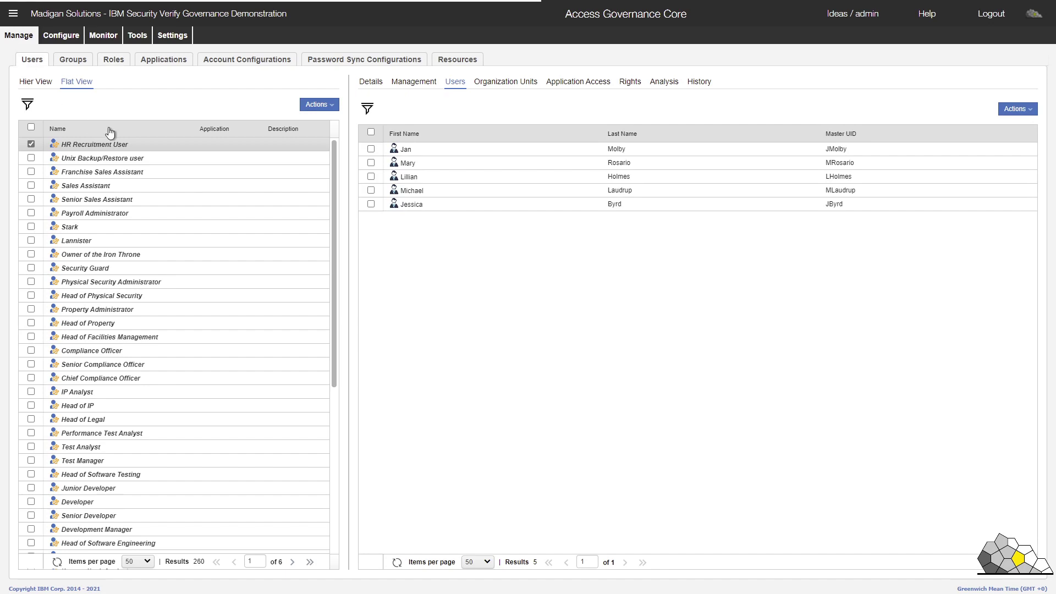
click(22, 111)
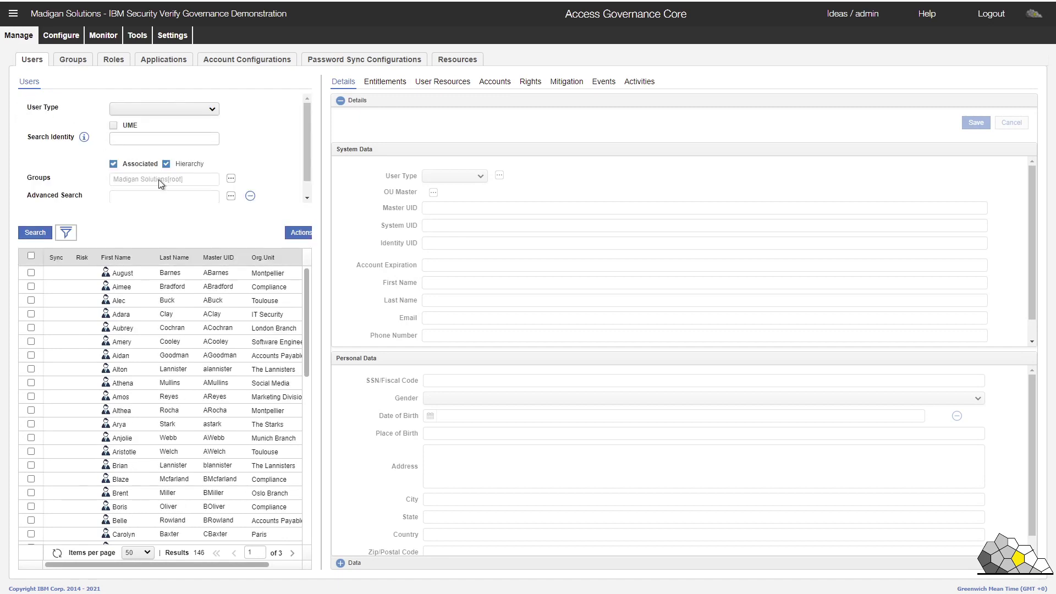
click(155, 134)
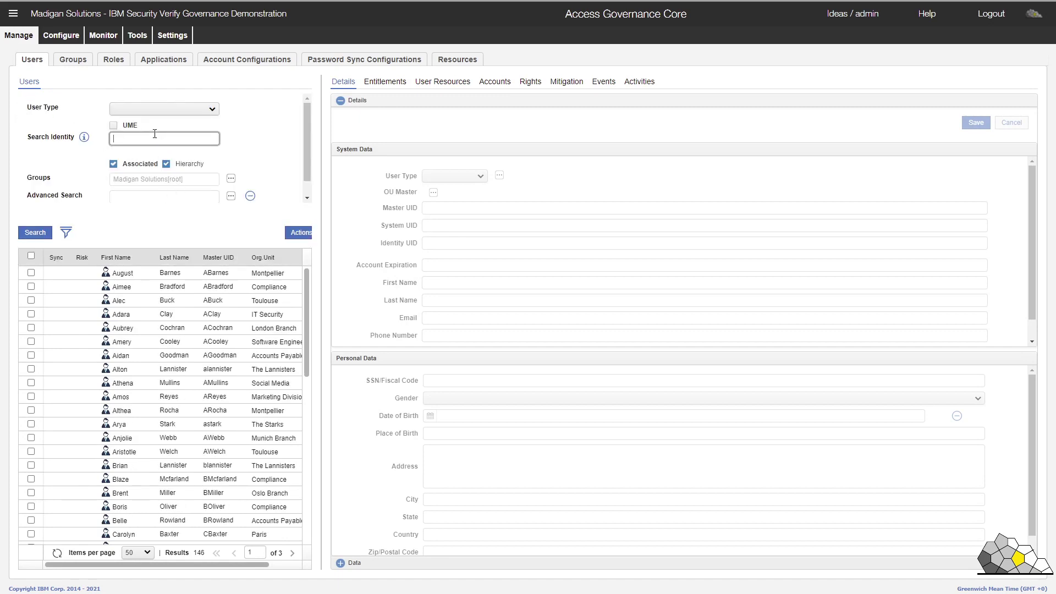
text(Jan)
click(33, 233)
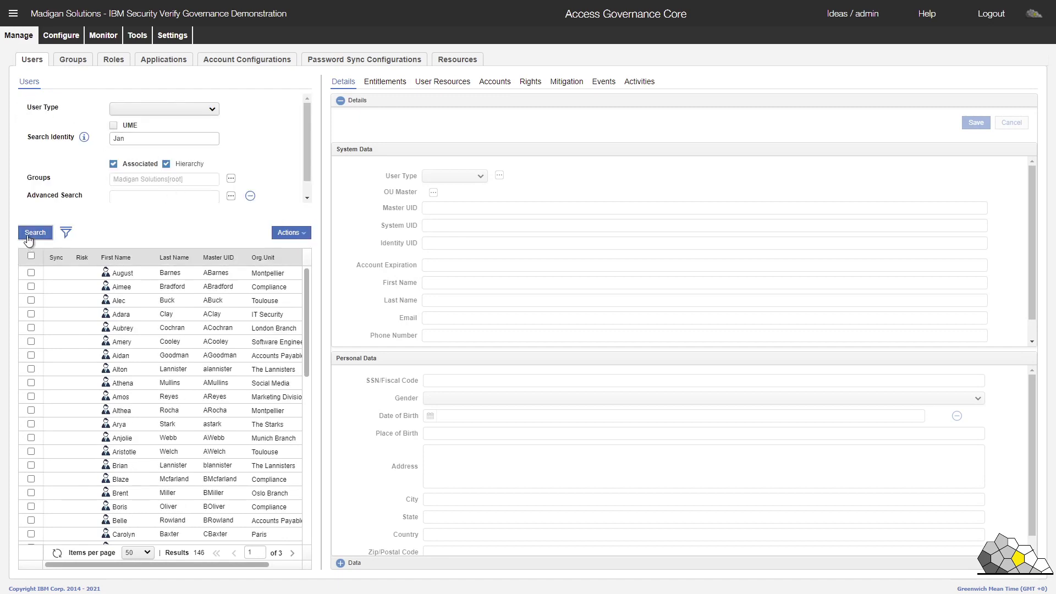
Show the found user's 4 entitlements, widening the Name column to read them in full
click(304, 276)
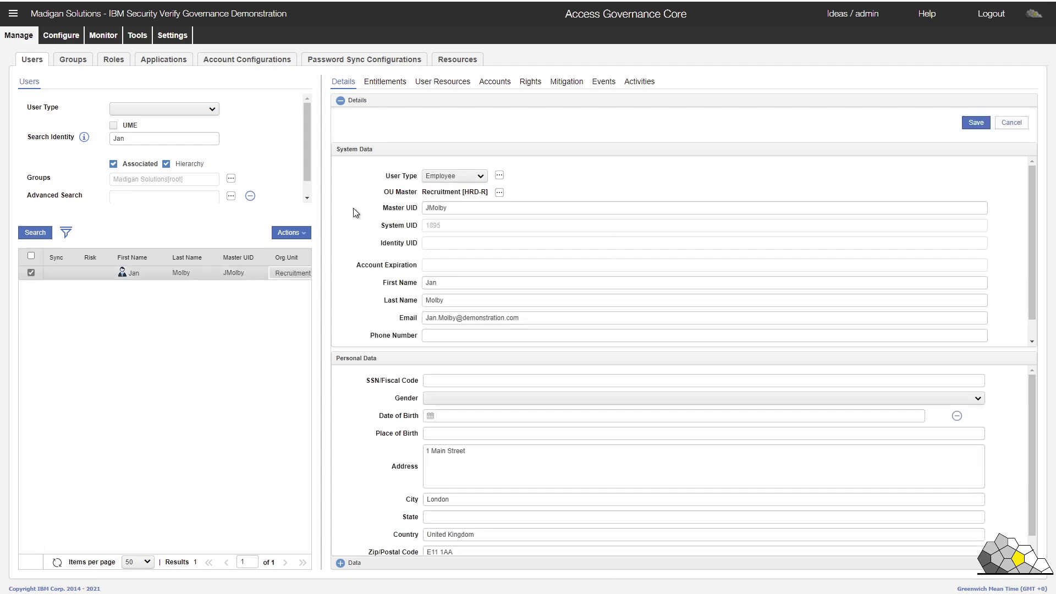
click(384, 87)
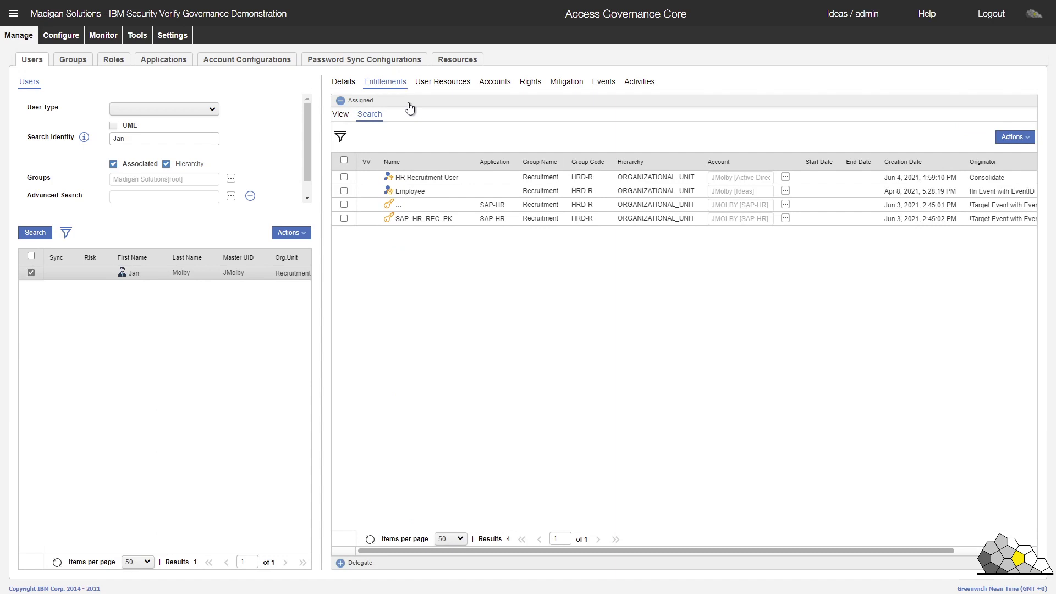
drag(473, 162, 526, 163)
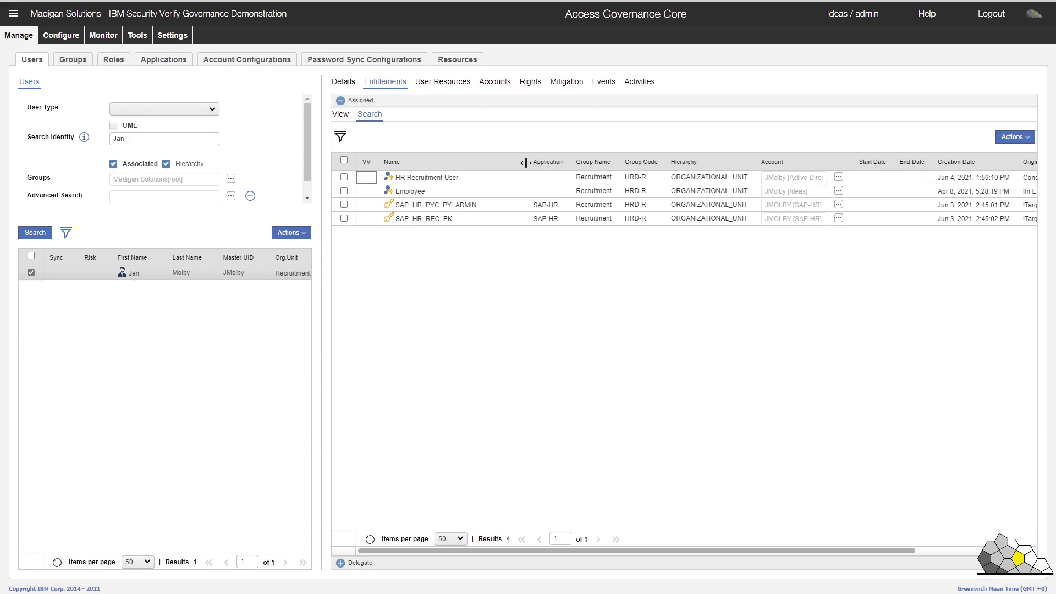